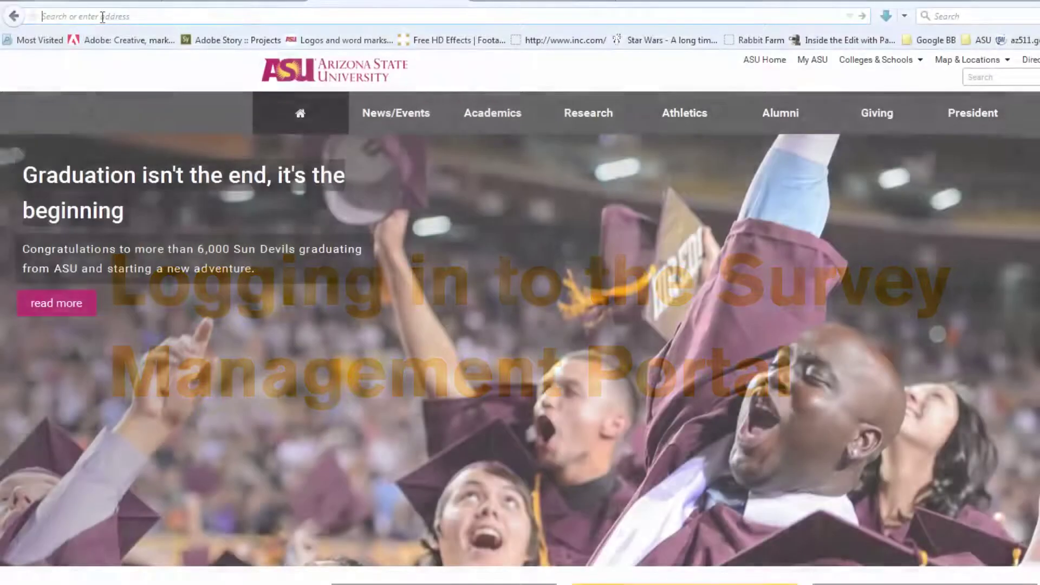
Step: Load community.asu.edu/annualsurvey in the browser
{"action": "left_click", "coordinate": [103, 16]}
{"action": "type", "text": "community.asu.edu/"}
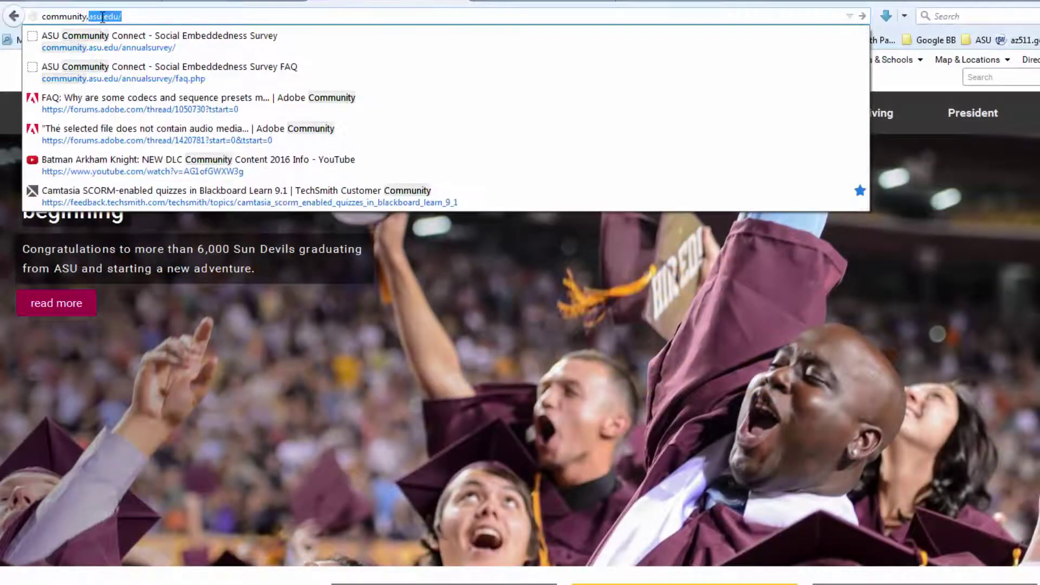
{"action": "type", "text": "annua"}
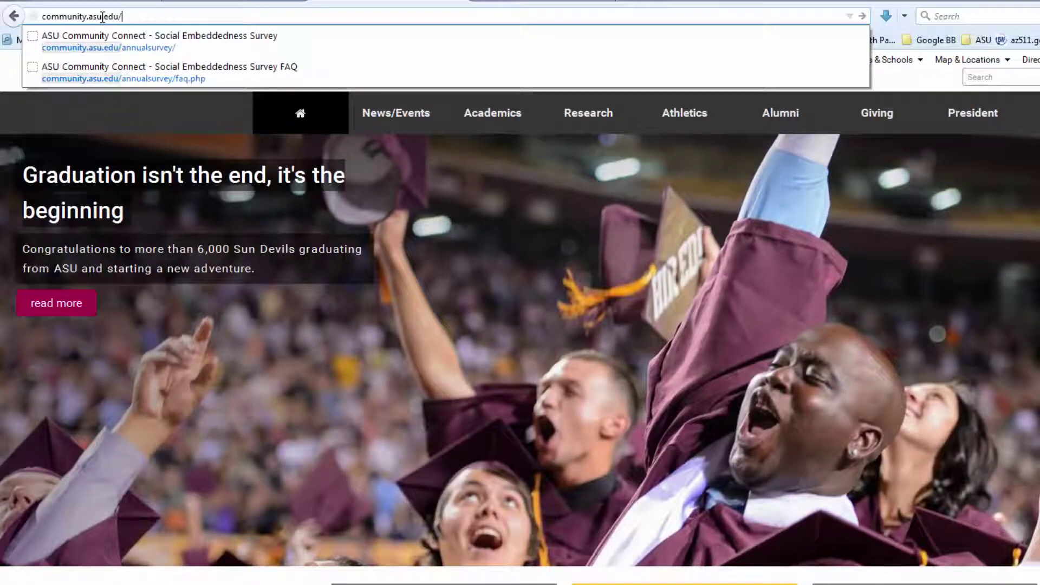
{"action": "type", "text": "lsurvey/"}
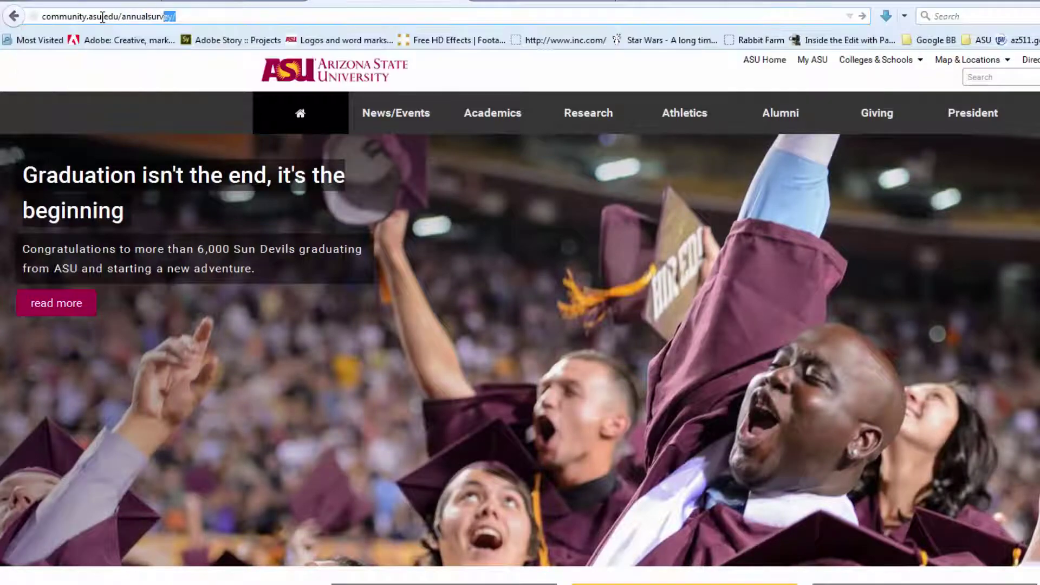
{"action": "key", "text": "Return"}
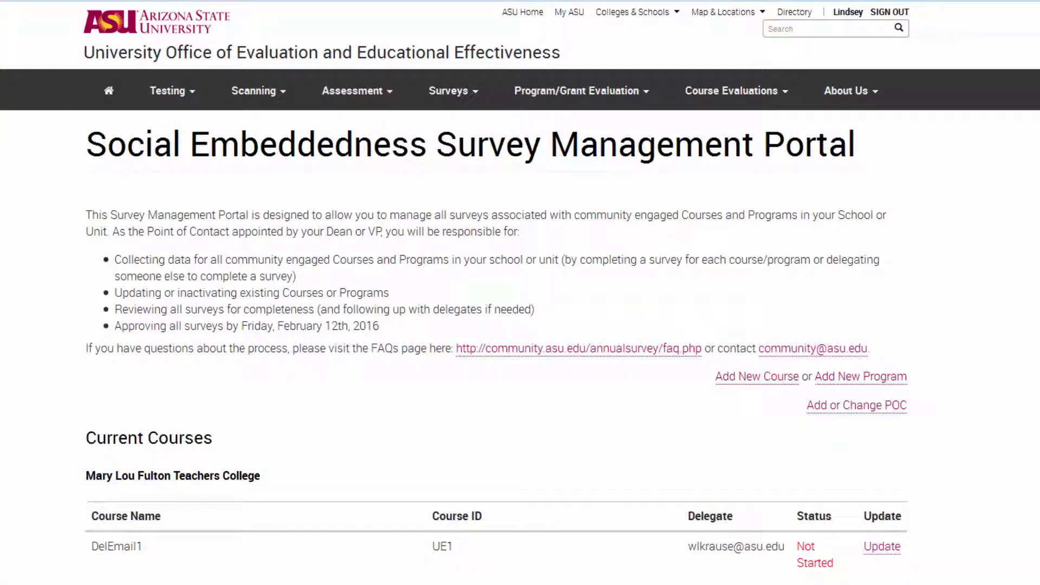
Step: Scroll down to Current Programs and open the Advisory Council Quarterly Meetings survey for editing
{"action": "scroll", "coordinate": [520, 293], "scroll_direction": "down", "scroll_amount": 4}
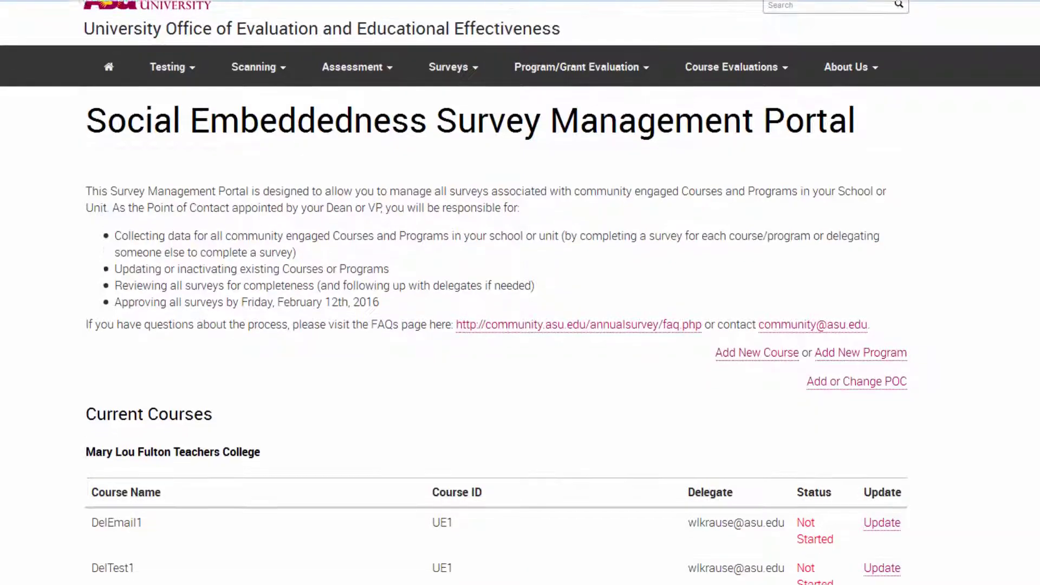
{"action": "scroll", "coordinate": [520, 292], "scroll_direction": "down", "scroll_amount": 20}
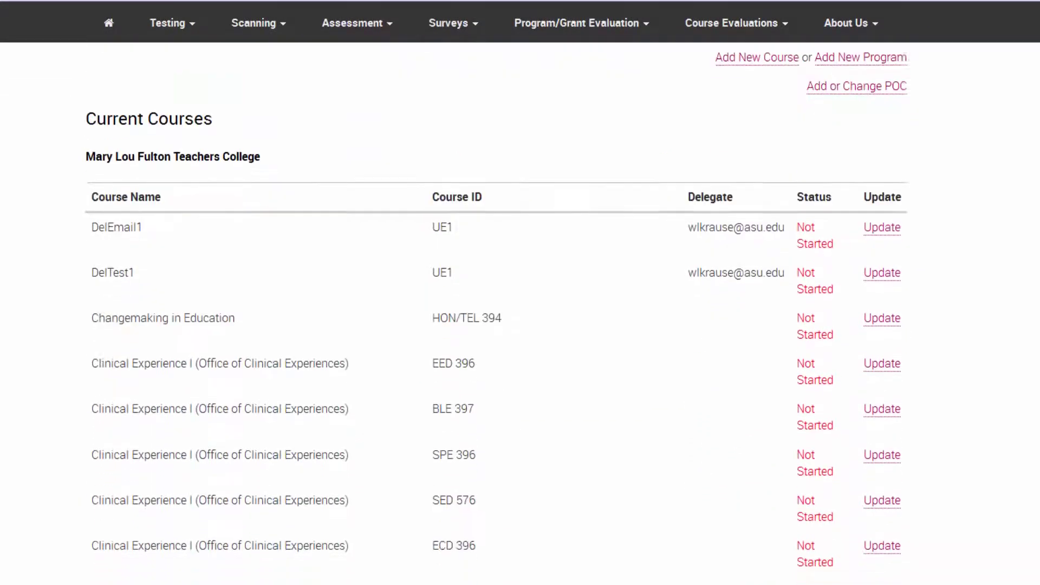
{"action": "scroll", "coordinate": [520, 292], "scroll_direction": "down", "scroll_amount": 15}
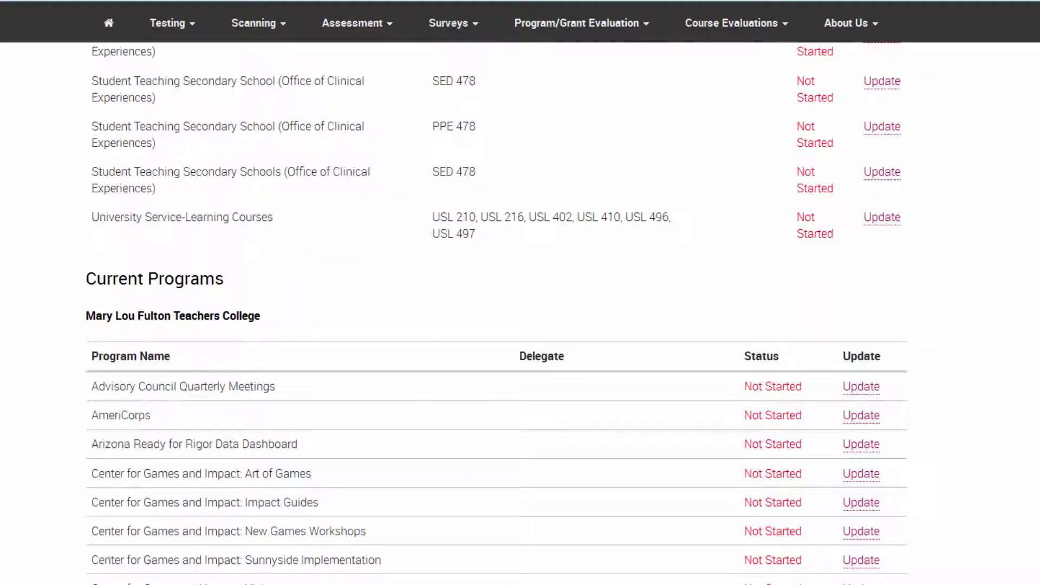
{"action": "scroll", "coordinate": [801, 227], "scroll_direction": "down", "scroll_amount": 3}
{"action": "left_click", "coordinate": [857, 260]}
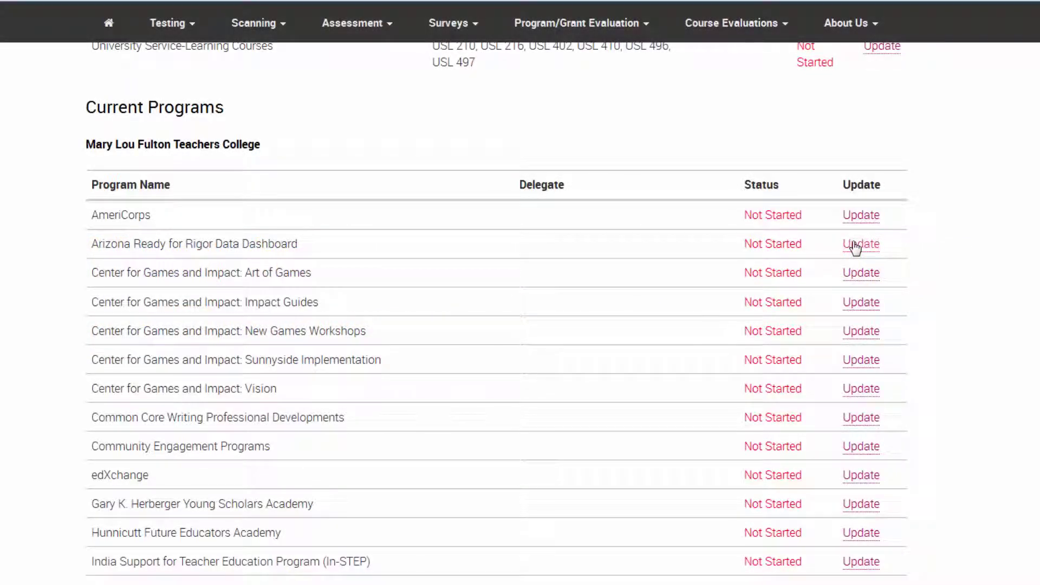
Step: Open the Arizona Ready for Rigor Data Dashboard survey, review its Status options, and save it
{"action": "left_click", "coordinate": [855, 244]}
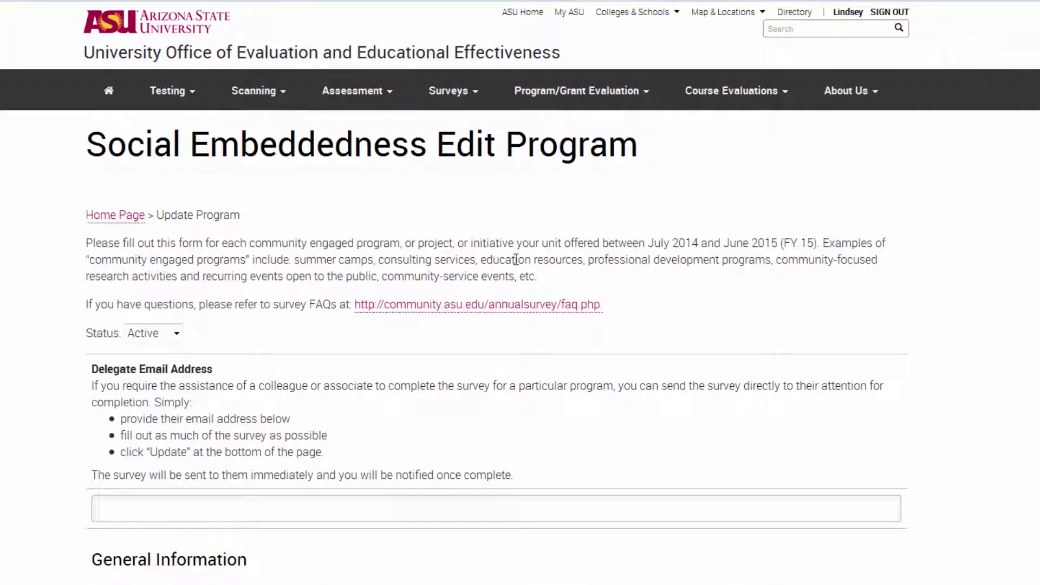
{"action": "left_click", "coordinate": [176, 335]}
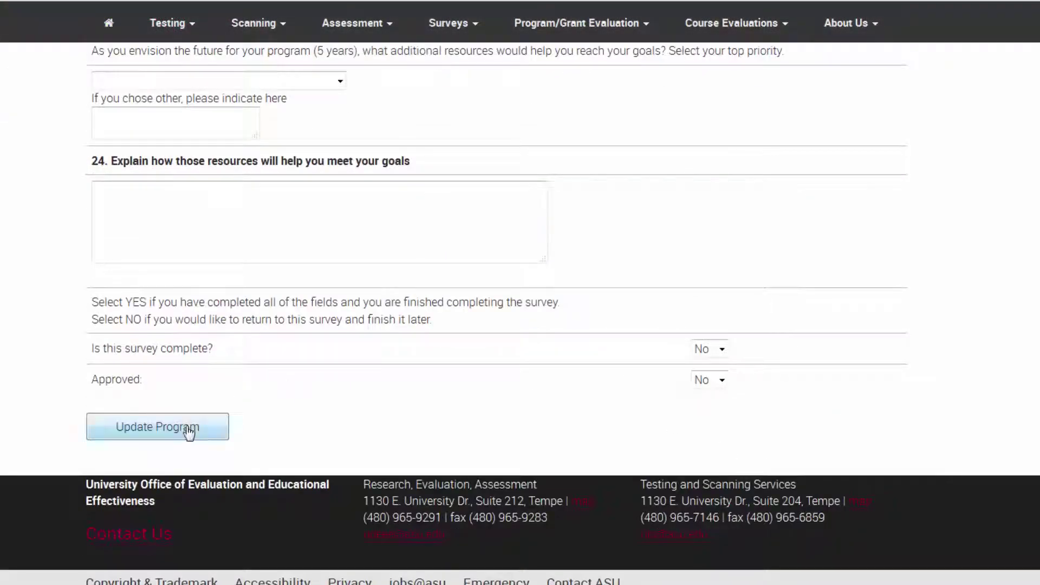
{"action": "left_click", "coordinate": [162, 431]}
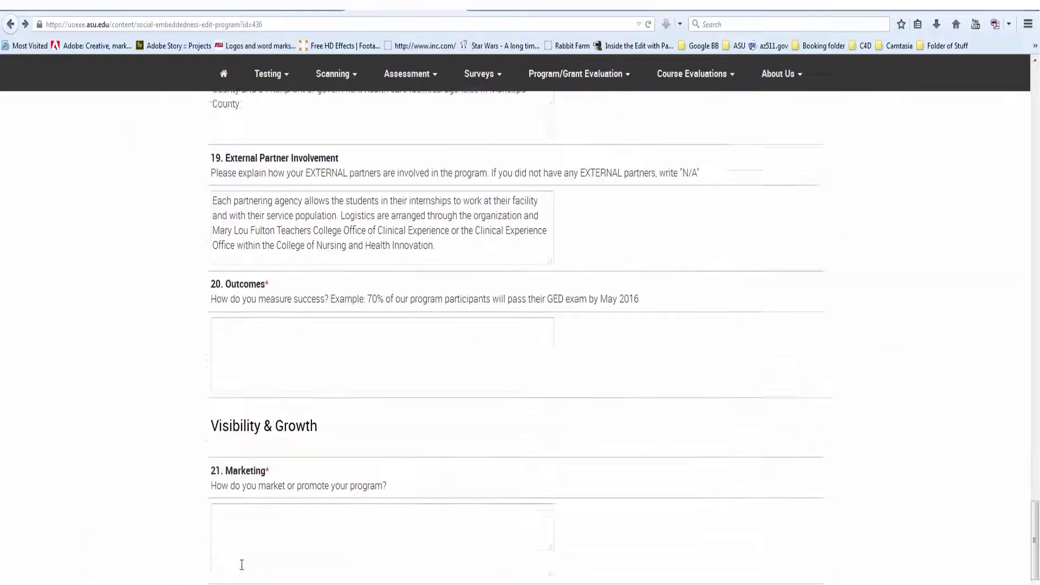
Step: Answer Marketing with 'Community connections' and Awards with 'President's'
{"action": "scroll", "coordinate": [239, 561], "scroll_direction": "down", "scroll_amount": 1}
{"action": "type", "text": "Community connections"}
{"action": "scroll", "coordinate": [242, 542], "scroll_direction": "down", "scroll_amount": 4}
{"action": "left_click", "coordinate": [243, 425]}
{"action": "type", "text": "President's"}
Step: Set 'Is this survey complete?' and 'Approved' to Yes, then submit the program survey
{"action": "left_click", "coordinate": [685, 459]}
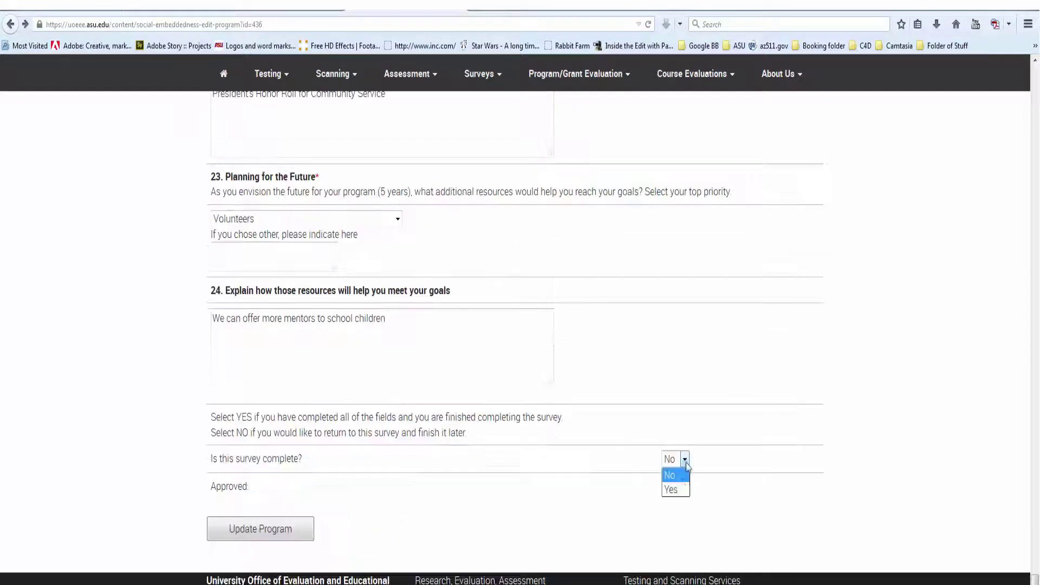
{"action": "left_click", "coordinate": [685, 490]}
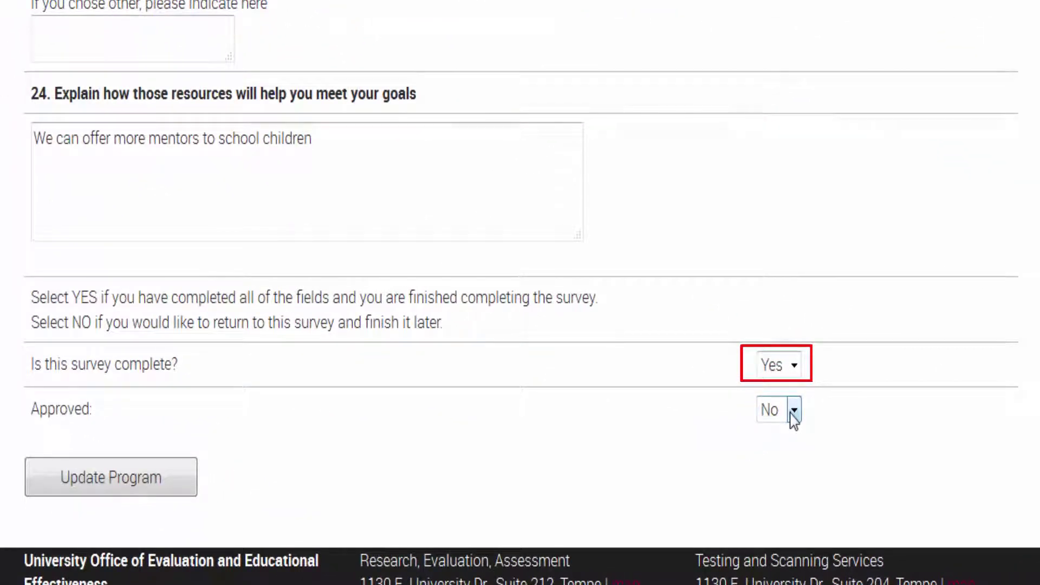
{"action": "left_click", "coordinate": [793, 412]}
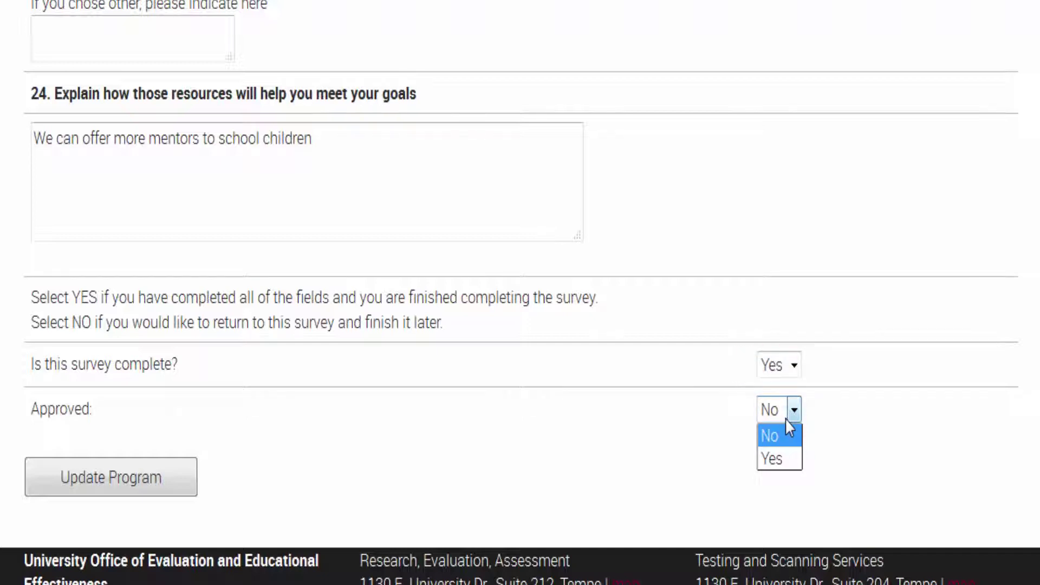
{"action": "left_click", "coordinate": [789, 460]}
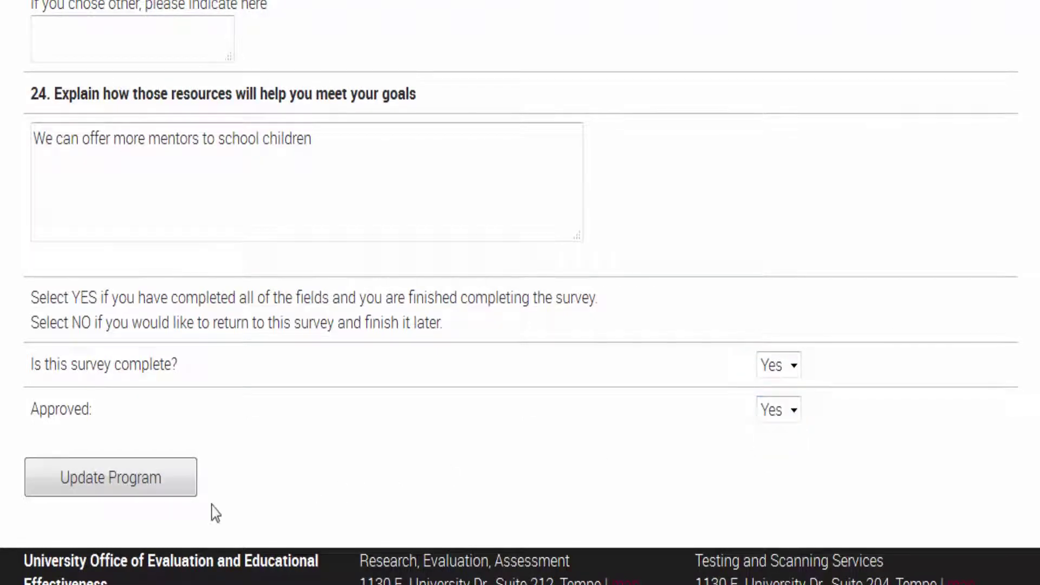
{"action": "left_click", "coordinate": [139, 494]}
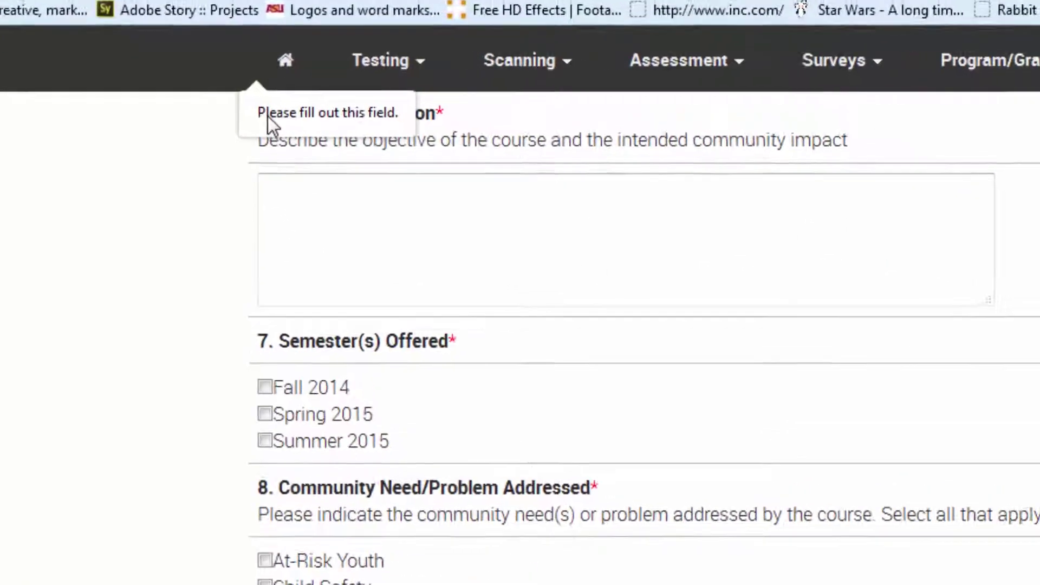
Step: Enter Course ID PGS 456 and add the Psychology in the Community course
{"action": "scroll", "coordinate": [430, 290], "scroll_direction": "up", "scroll_amount": 5}
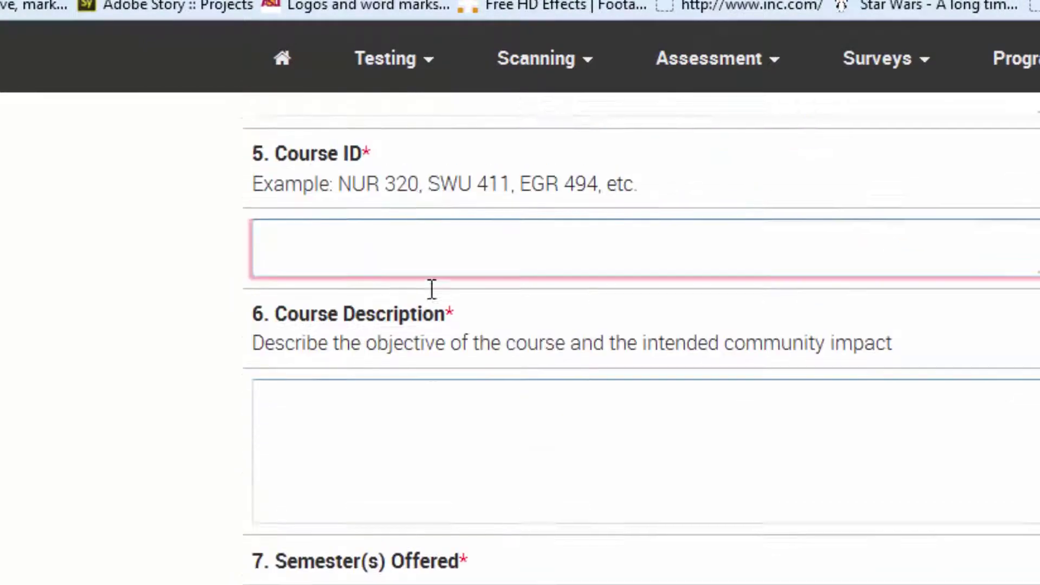
{"action": "type", "text": "PGS 456"}
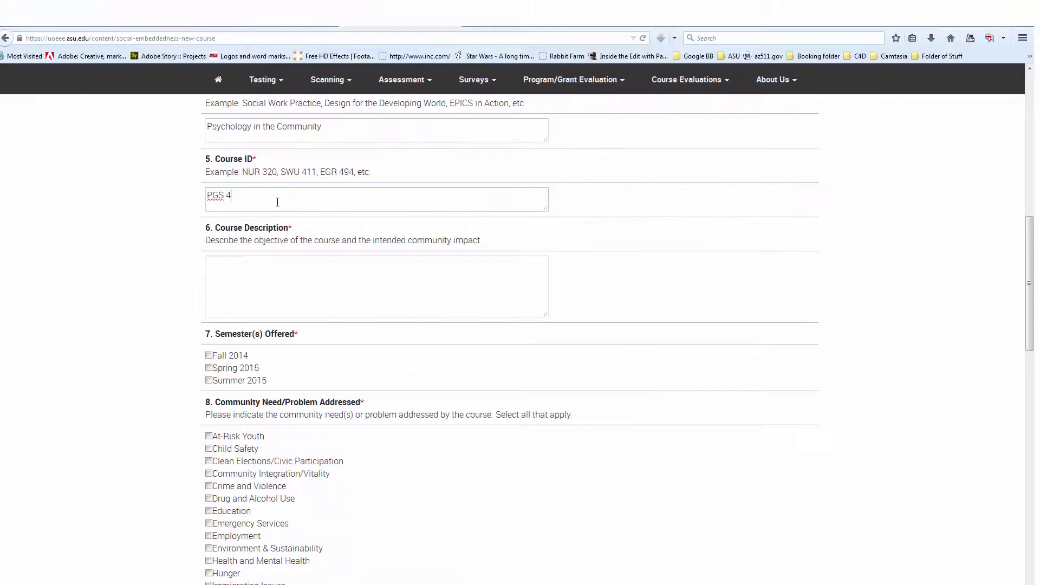
{"action": "scroll", "coordinate": [154, 339], "scroll_direction": "down", "scroll_amount": 20}
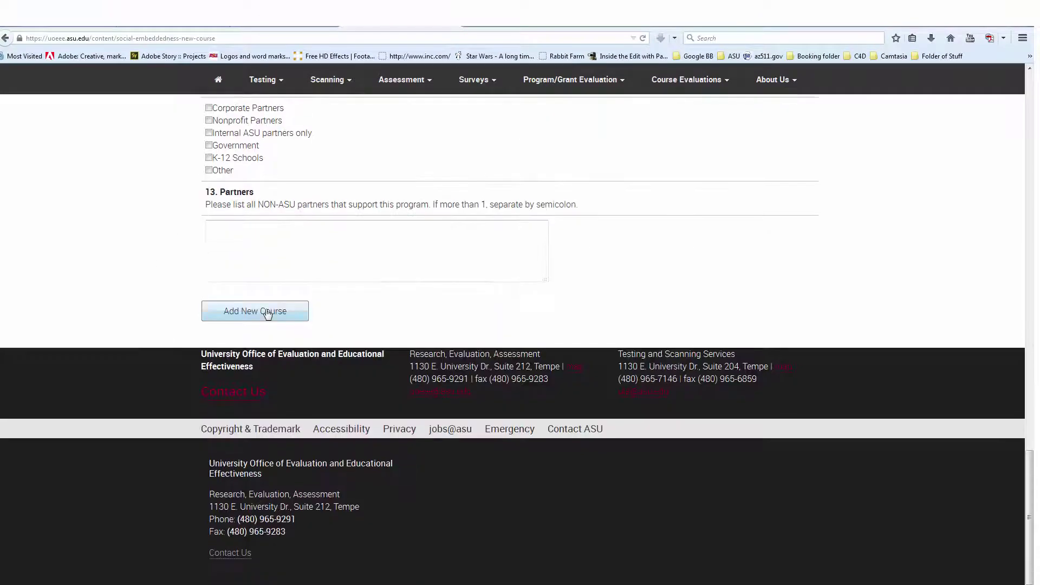
{"action": "left_click", "coordinate": [267, 315]}
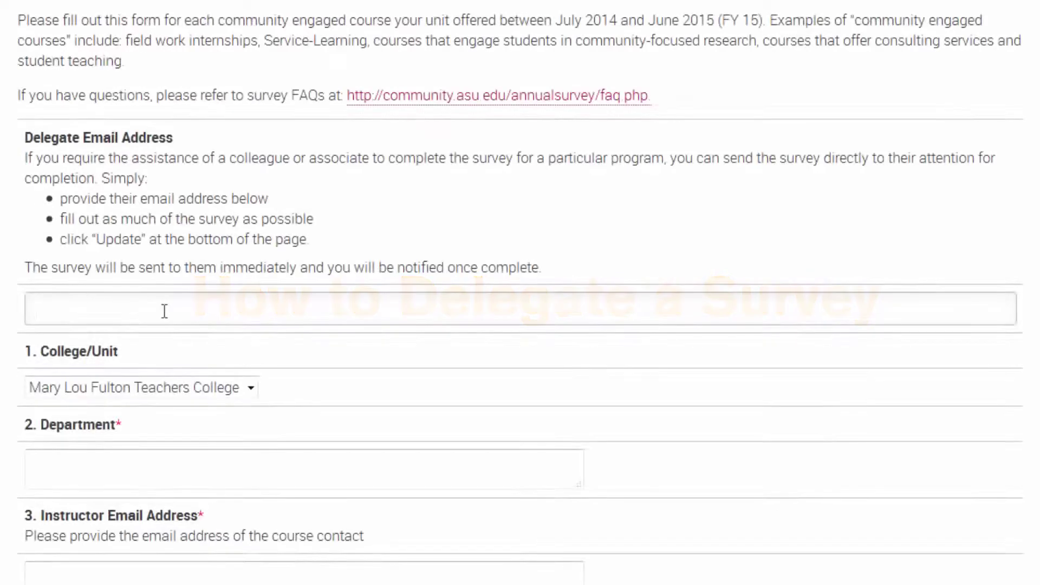
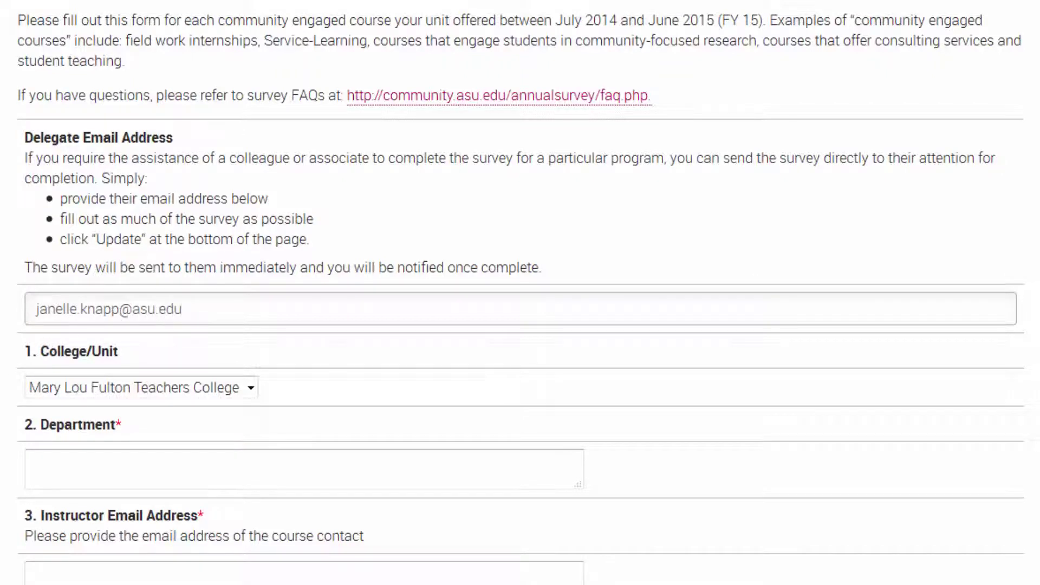
Step: Enter the delegate's e-mail and the course name 'Education in the Community' on the new course form
{"action": "left_click", "coordinate": [95, 464]}
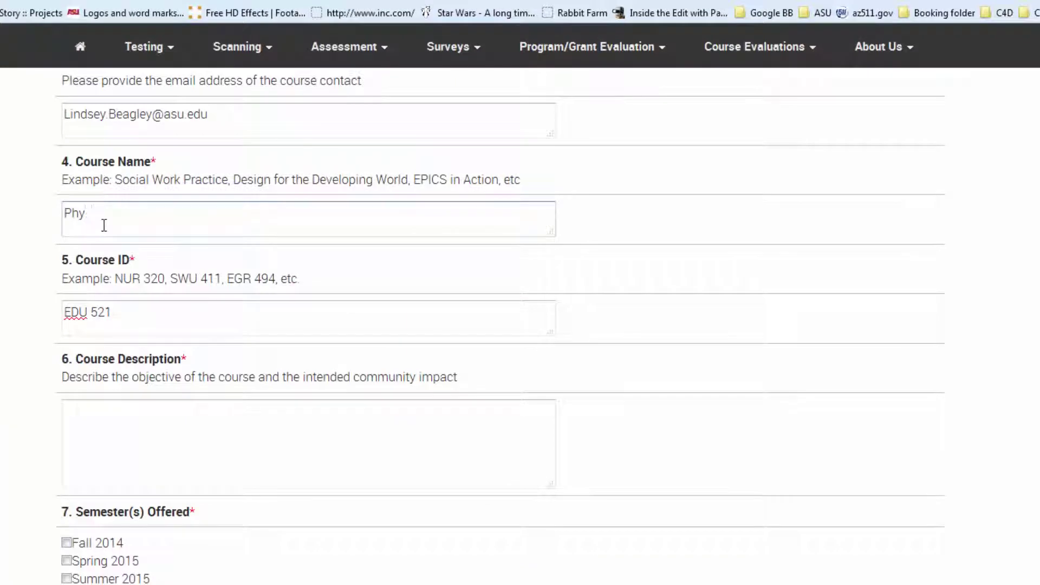
{"action": "key", "text": "BackSpace"}
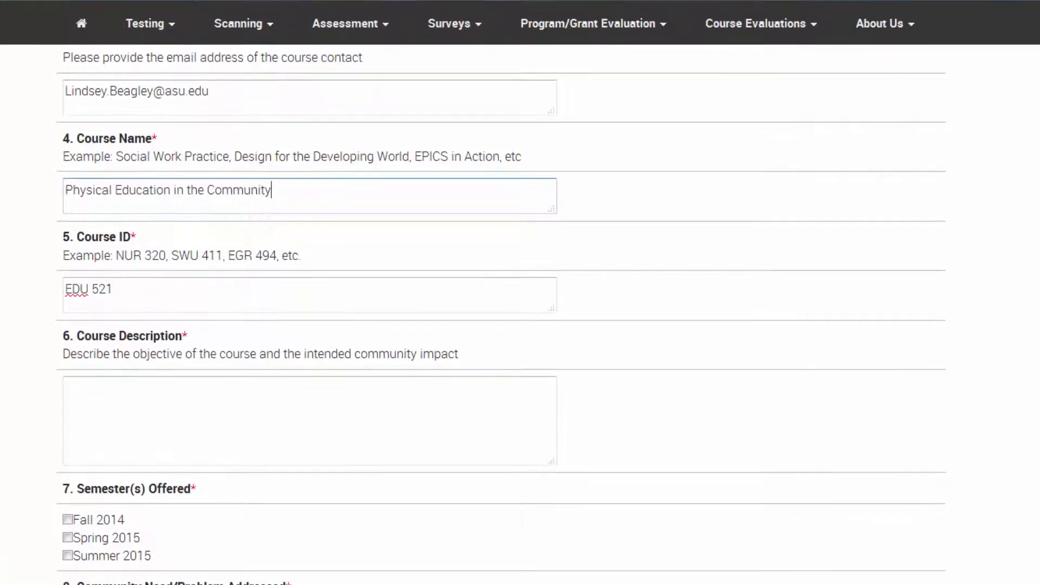
{"action": "scroll", "coordinate": [171, 546], "scroll_direction": "down", "scroll_amount": 15}
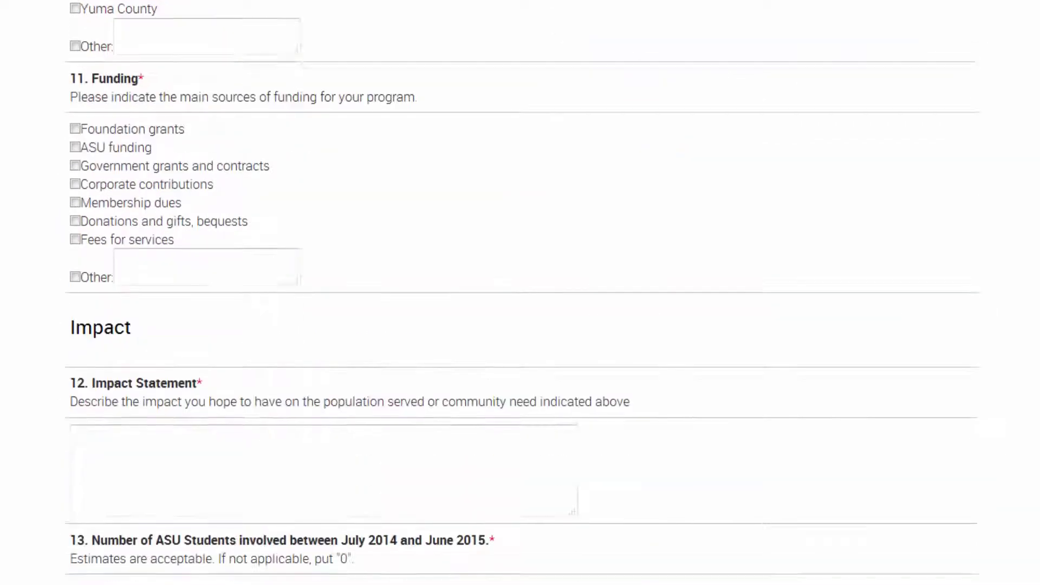
Step: Change the program survey's Approved answer from No to Yes
{"action": "scroll", "coordinate": [520, 292], "scroll_direction": "down", "scroll_amount": 20}
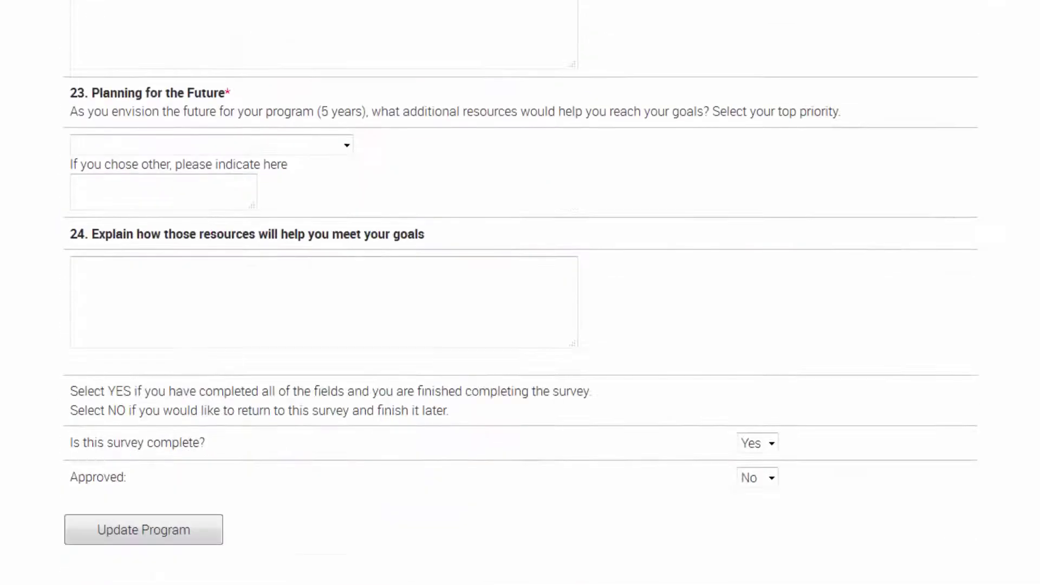
{"action": "scroll", "coordinate": [520, 293], "scroll_direction": "down", "scroll_amount": 5}
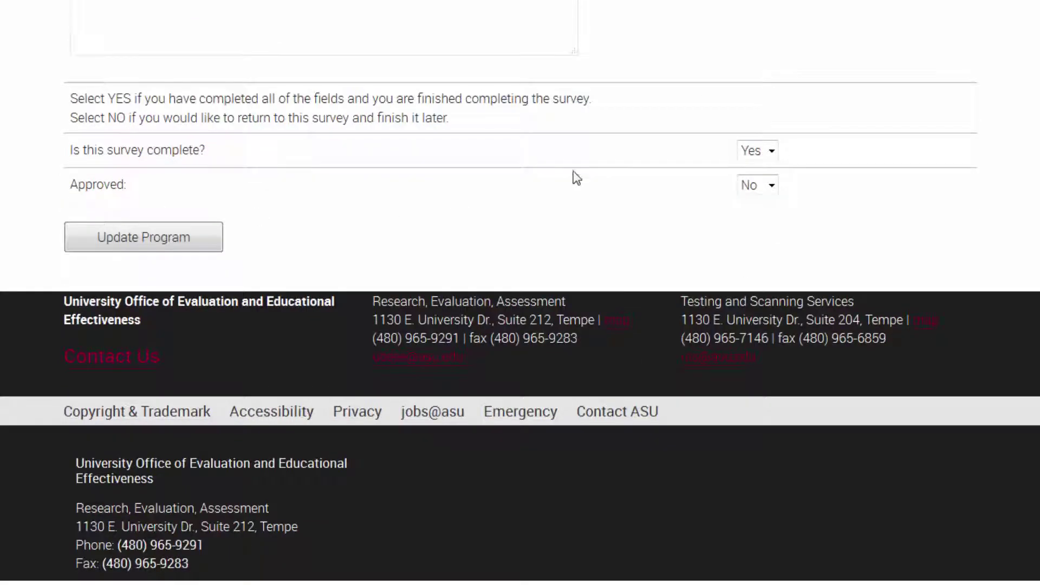
{"action": "left_click", "coordinate": [778, 187]}
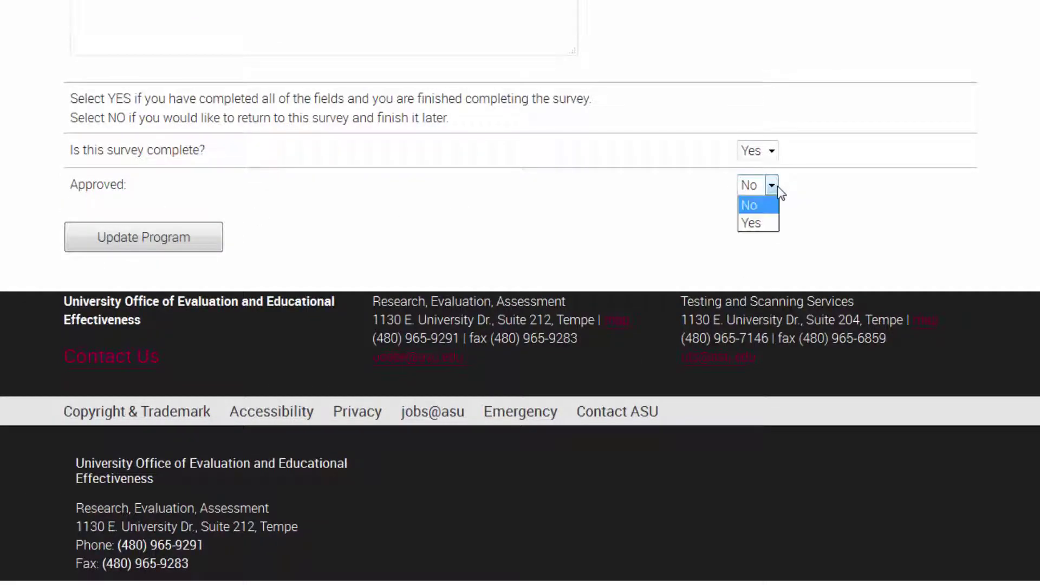
{"action": "left_click", "coordinate": [756, 230]}
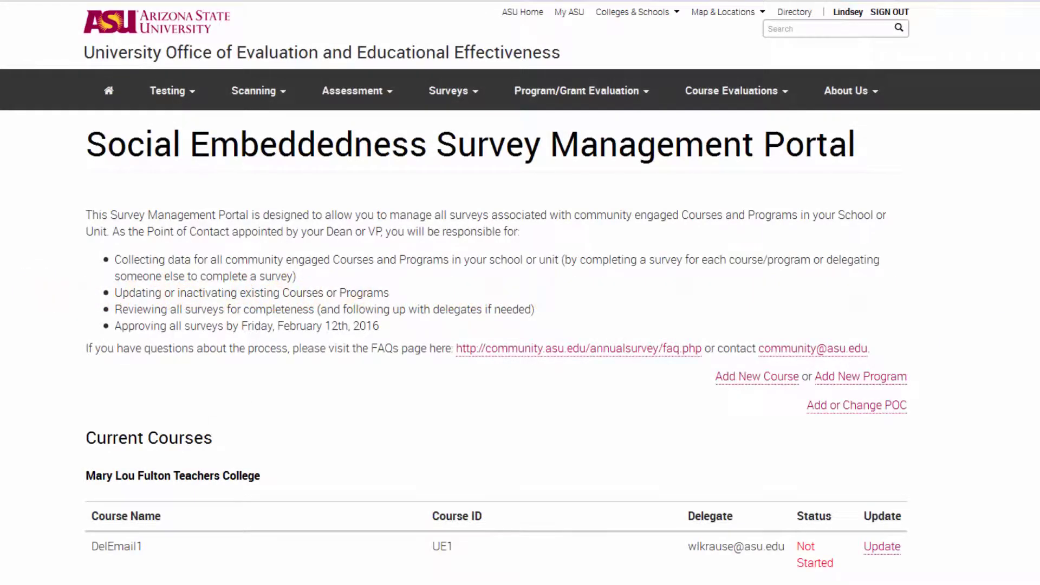
Step: Return to the top of the portal and start a new course form
{"action": "scroll", "coordinate": [520, 325], "scroll_direction": "down", "scroll_amount": 20}
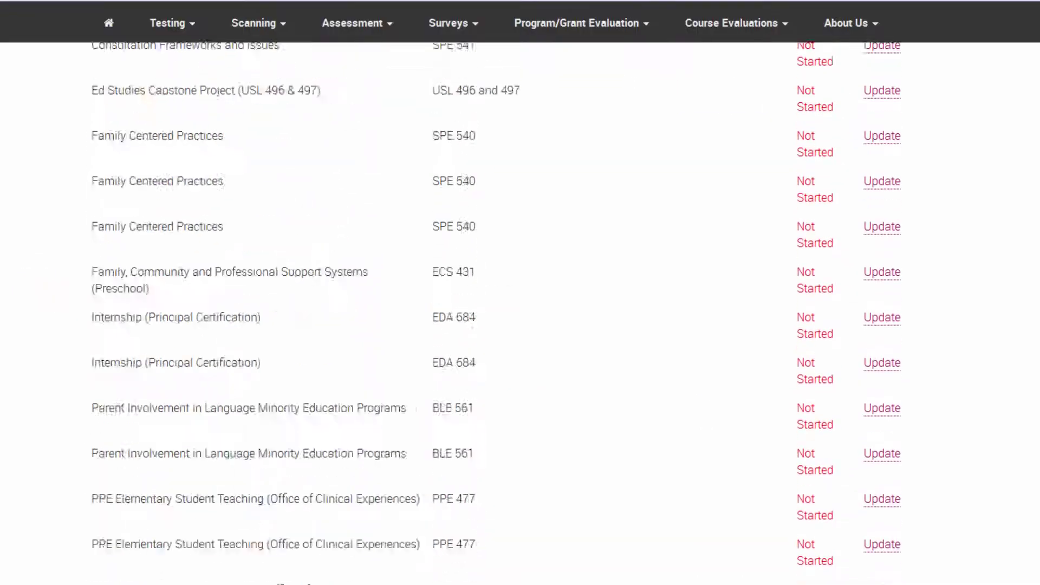
{"action": "scroll", "coordinate": [849, 534], "scroll_direction": "down", "scroll_amount": 5}
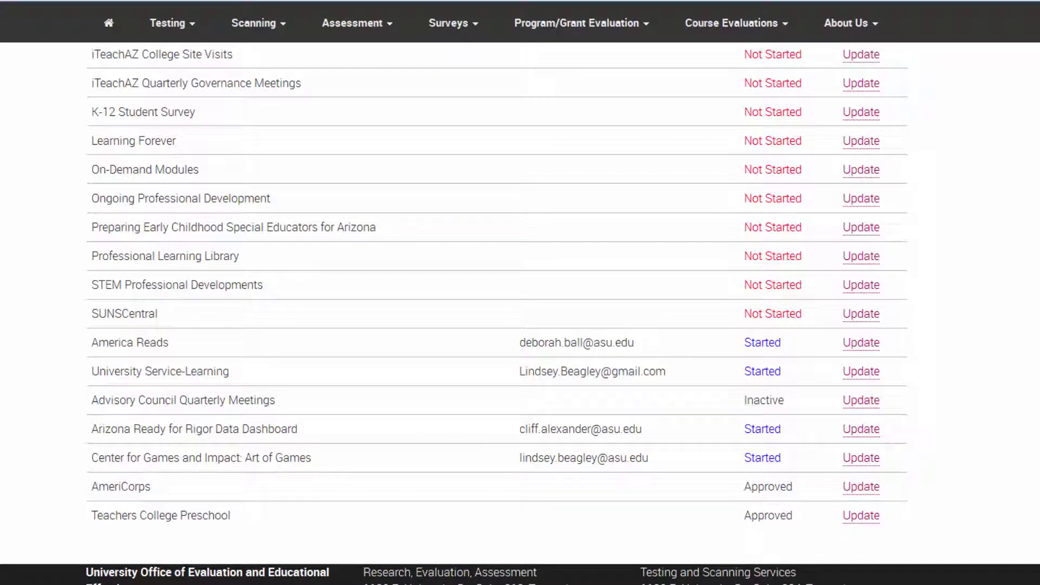
{"action": "key", "text": "Home"}
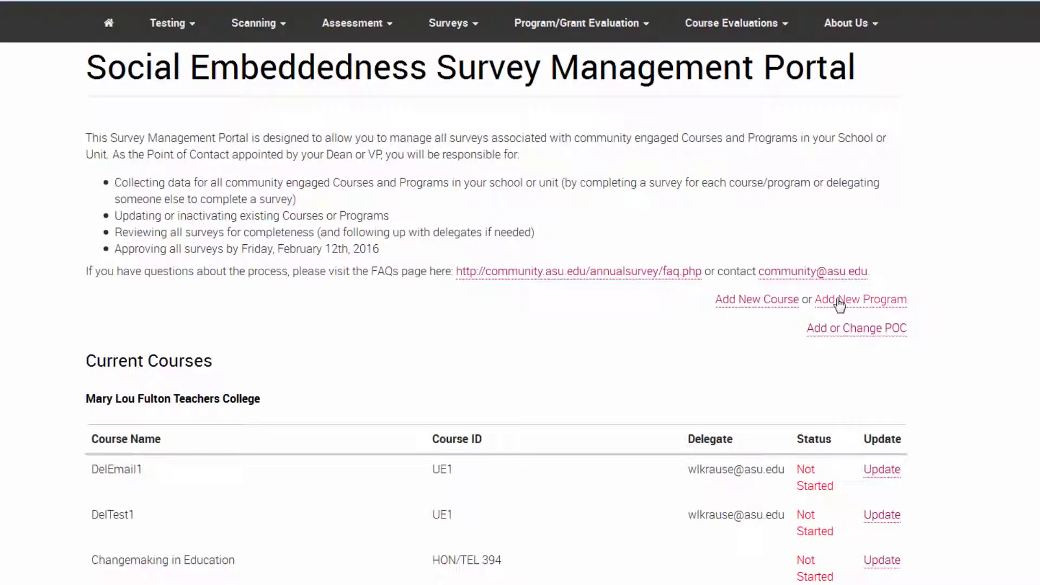
{"action": "left_click", "coordinate": [761, 305]}
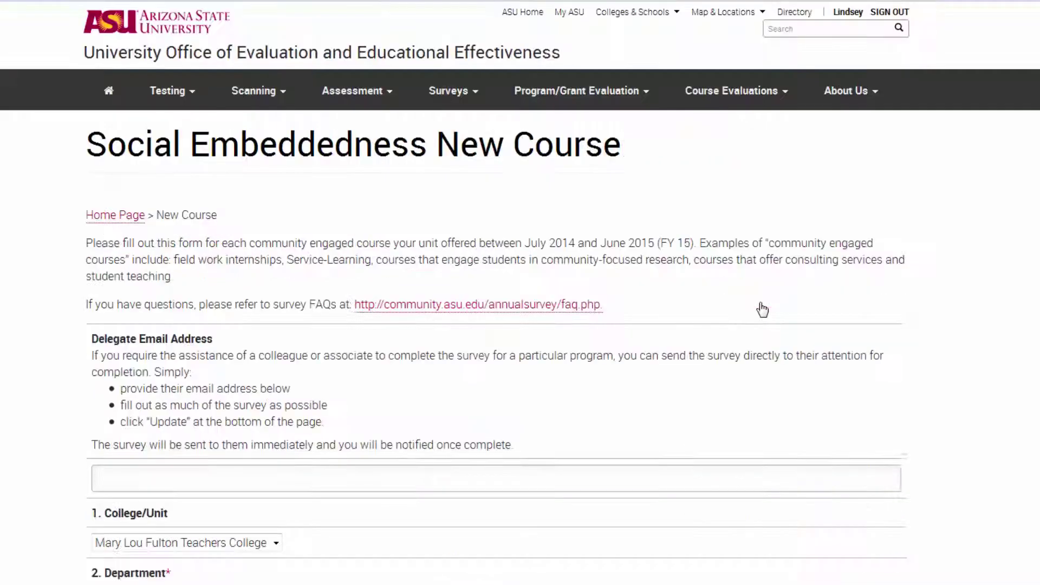
Step: Fill in the delegate's e-mail, Department 'Physical Education' and the instructor's e-mail
{"action": "left_click", "coordinate": [204, 479]}
{"action": "left_click", "coordinate": [141, 490]}
{"action": "type", "text": "Physical"}
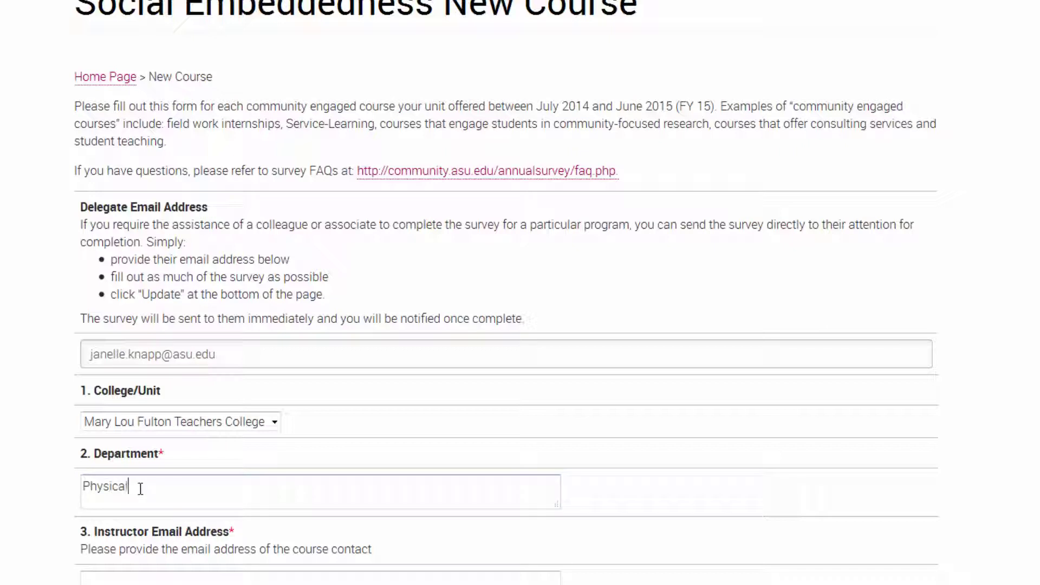
{"action": "type", "text": " Education"}
{"action": "key", "text": "Tab"}
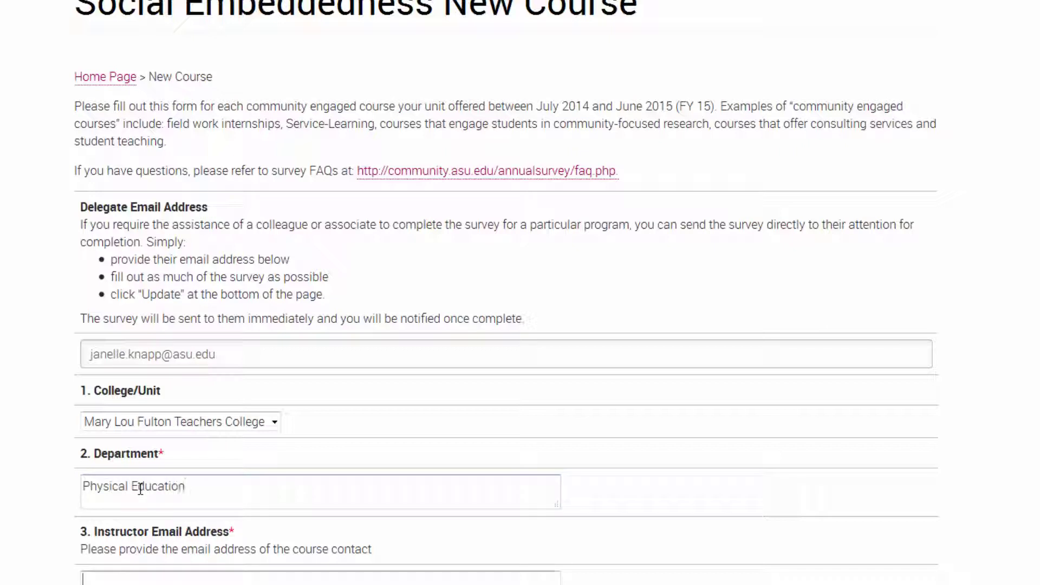
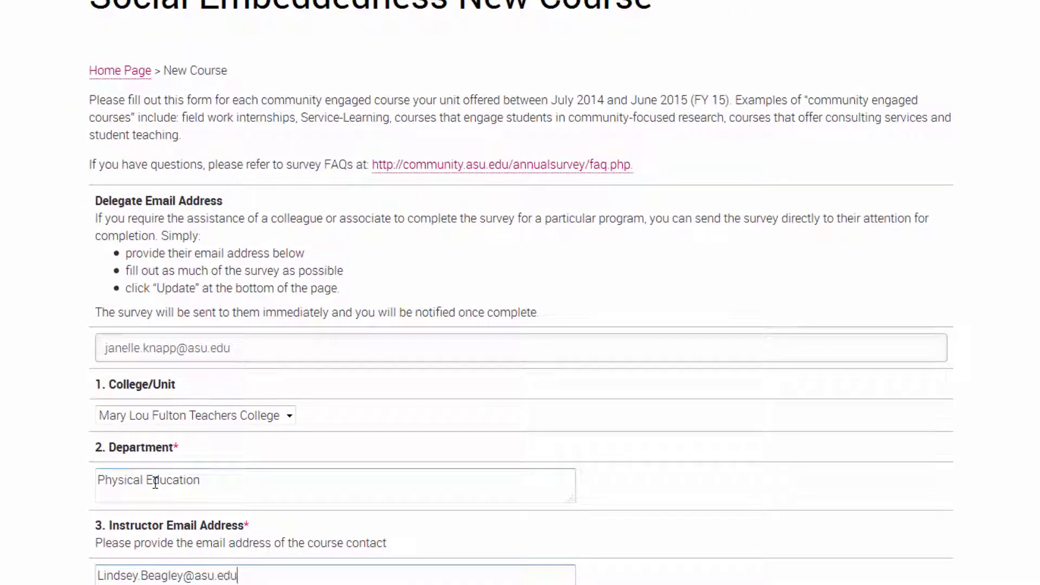
{"action": "left_click", "coordinate": [43, 522]}
{"action": "scroll", "coordinate": [41, 516], "scroll_direction": "down", "scroll_amount": 8}
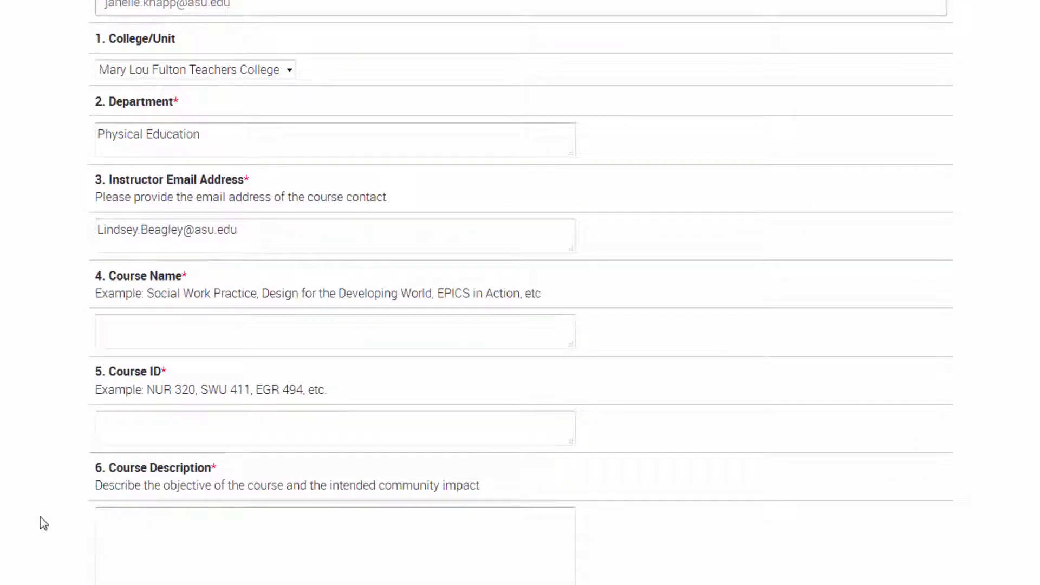
{"action": "scroll", "coordinate": [58, 516], "scroll_direction": "down", "scroll_amount": 2}
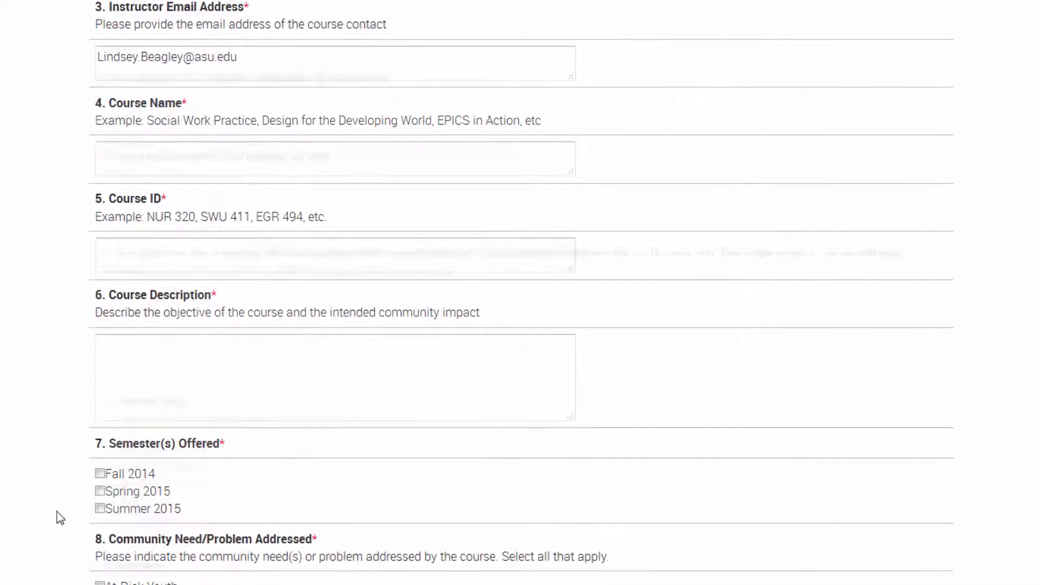
{"action": "scroll", "coordinate": [58, 515], "scroll_direction": "down", "scroll_amount": 15}
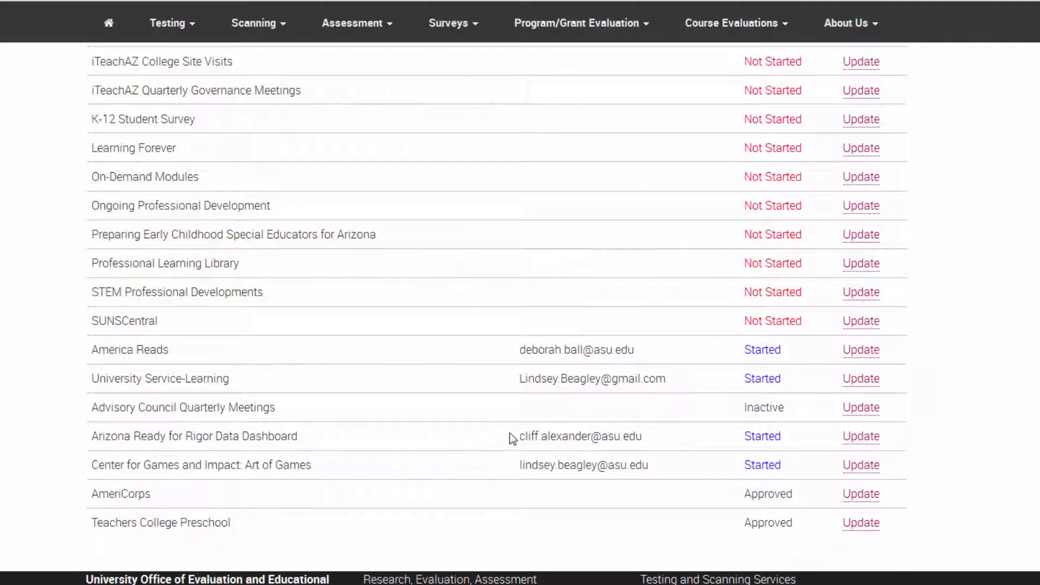
{"action": "left_click_drag", "start_coordinate": [510, 464], "coordinate": [661, 481]}
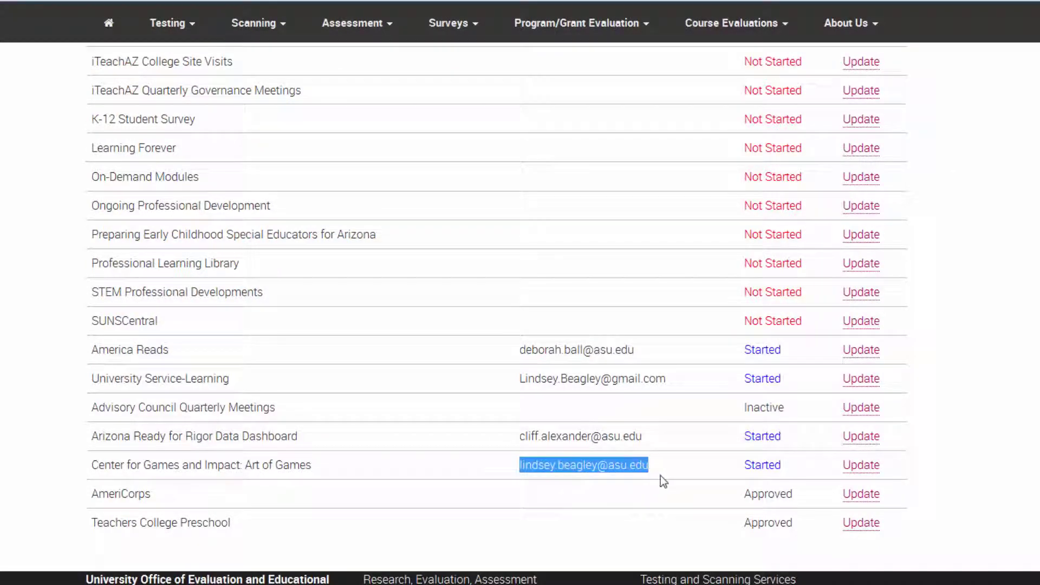
{"action": "left_click_drag", "start_coordinate": [519, 436], "coordinate": [655, 443]}
{"action": "left_click_drag", "start_coordinate": [518, 349], "coordinate": [664, 353]}
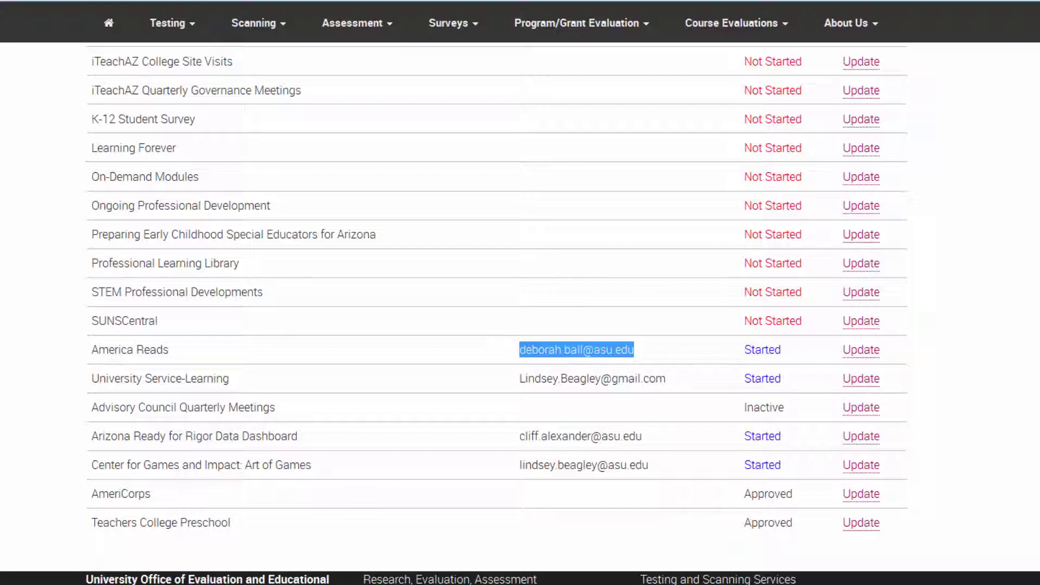
{"action": "key", "text": "alt+Tab"}
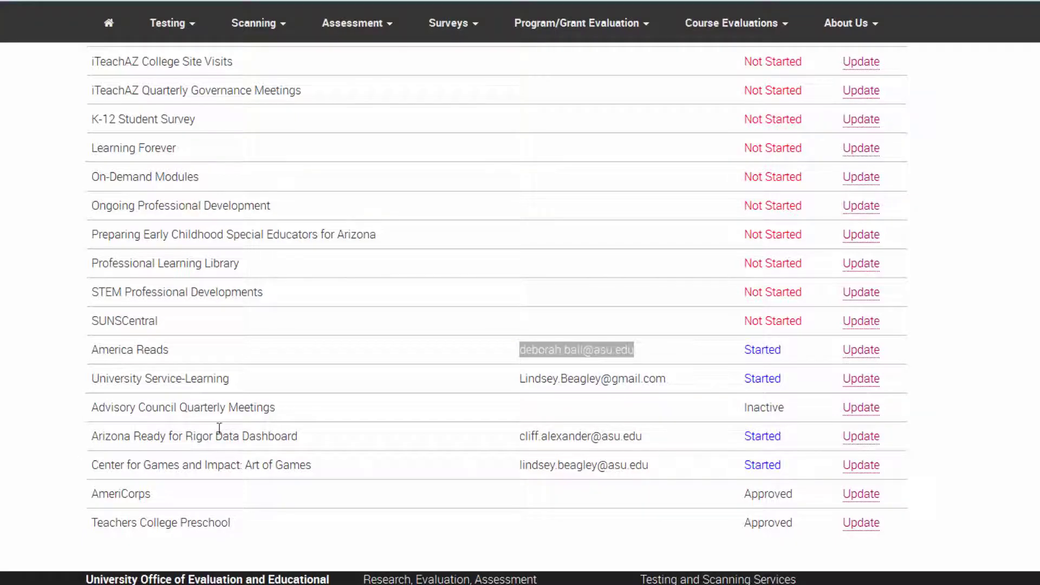
{"action": "left_click_drag", "start_coordinate": [726, 351], "coordinate": [787, 351]}
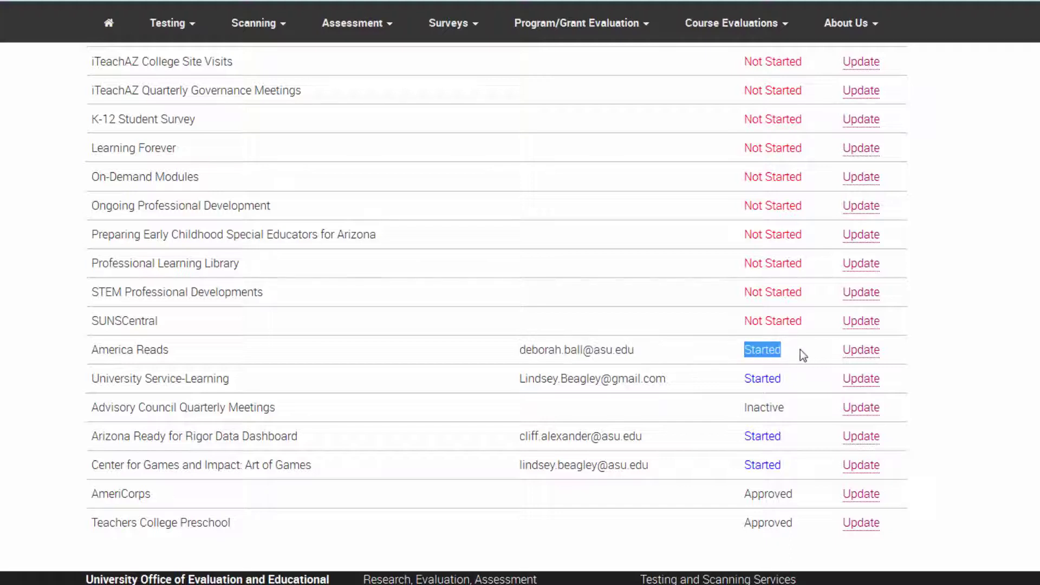
{"action": "left_click_drag", "start_coordinate": [740, 409], "coordinate": [788, 410]}
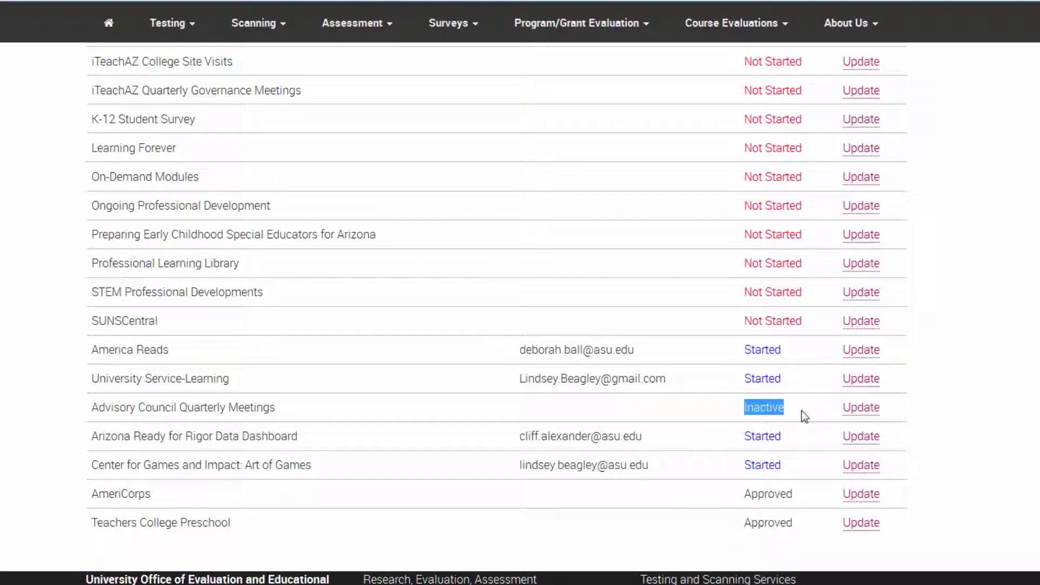
{"action": "left_click_drag", "start_coordinate": [728, 438], "coordinate": [789, 437]}
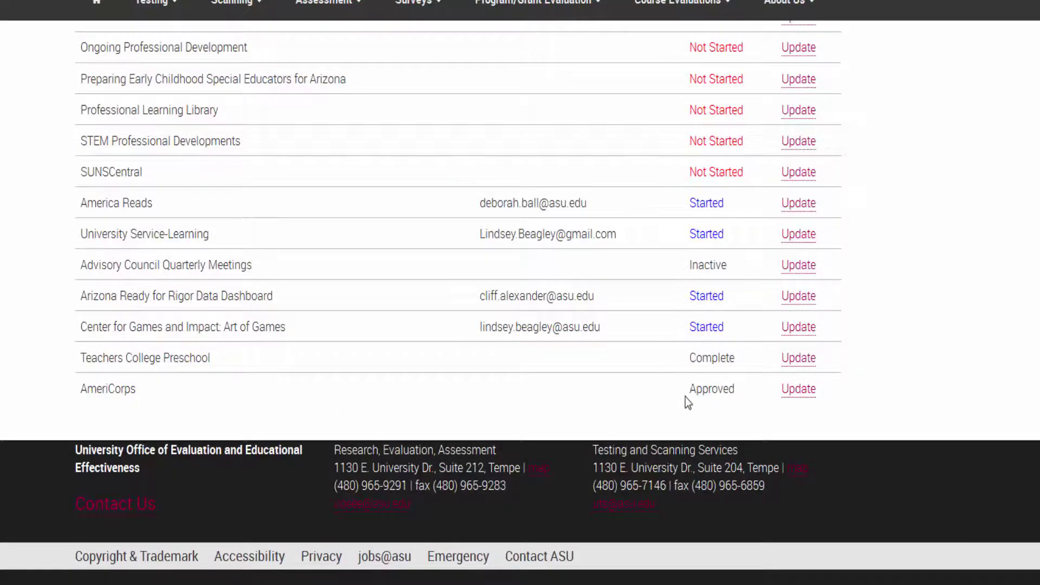
Step: Set the Teachers College Preschool survey's Approved answer to Yes, then open the Request Point of Contact form
{"action": "left_click", "coordinate": [793, 362]}
{"action": "scroll", "coordinate": [520, 325], "scroll_direction": "down", "scroll_amount": 20}
{"action": "scroll", "coordinate": [157, 374], "scroll_direction": "down", "scroll_amount": 20}
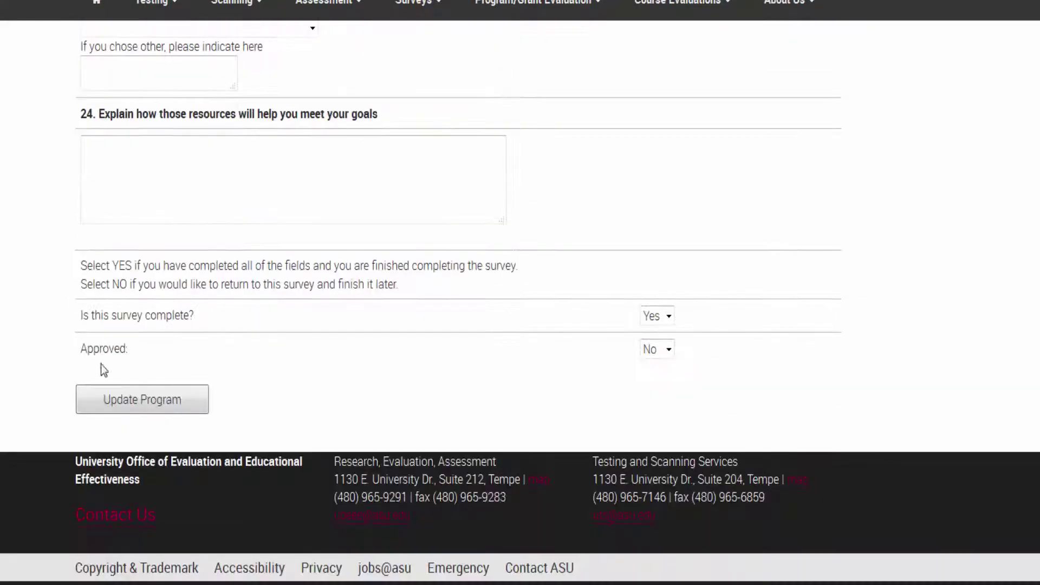
{"action": "left_click", "coordinate": [669, 349]}
{"action": "left_click", "coordinate": [655, 385]}
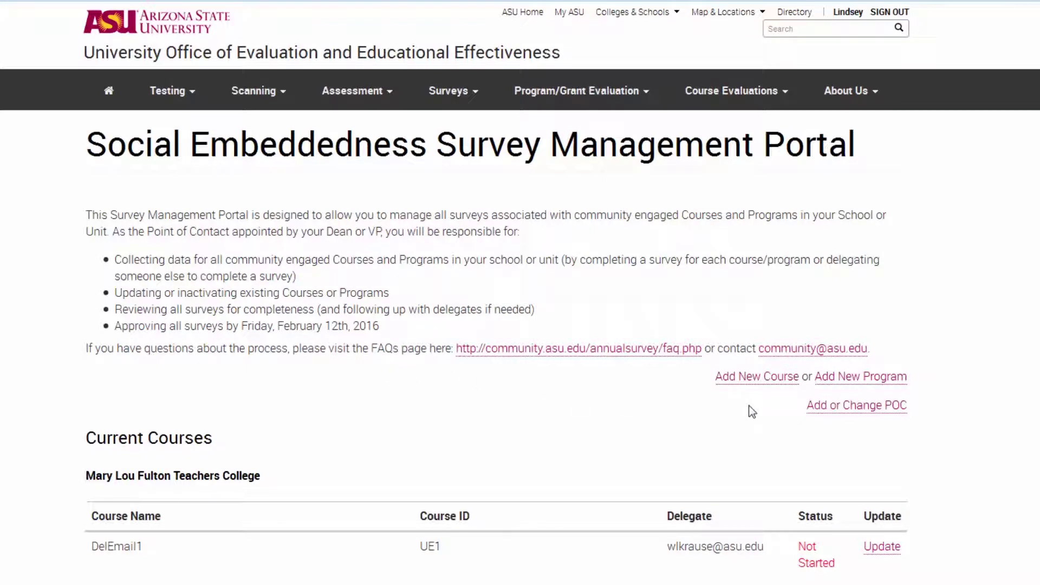
{"action": "left_click", "coordinate": [839, 413]}
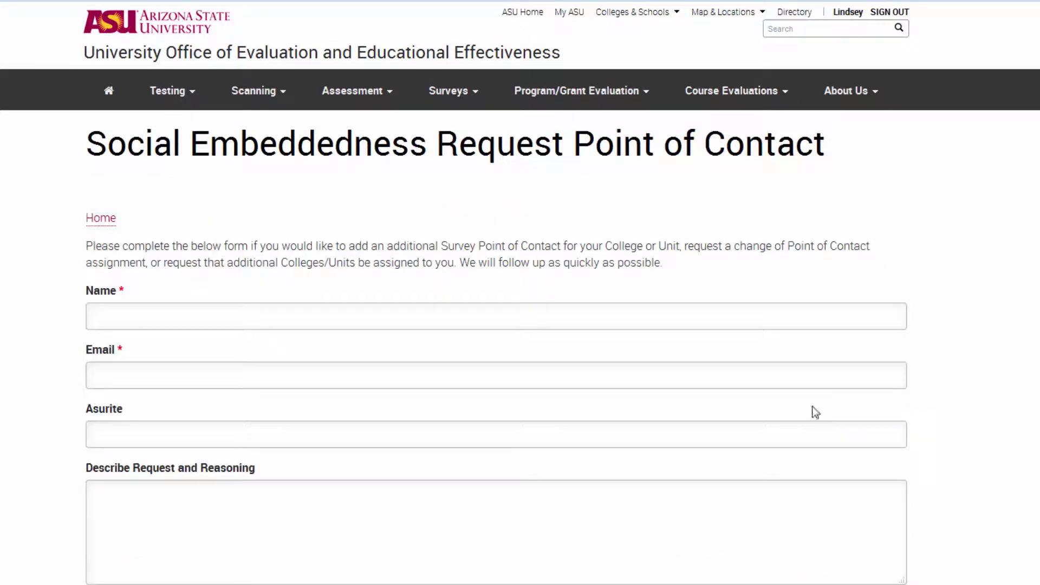